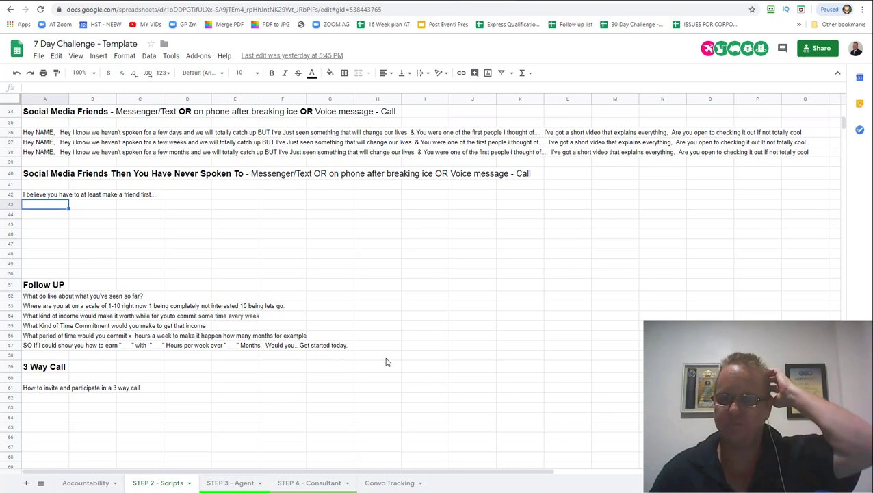
Switch to the Convo Tracking sheet of the 7 Day Challenge template
click(388, 482)
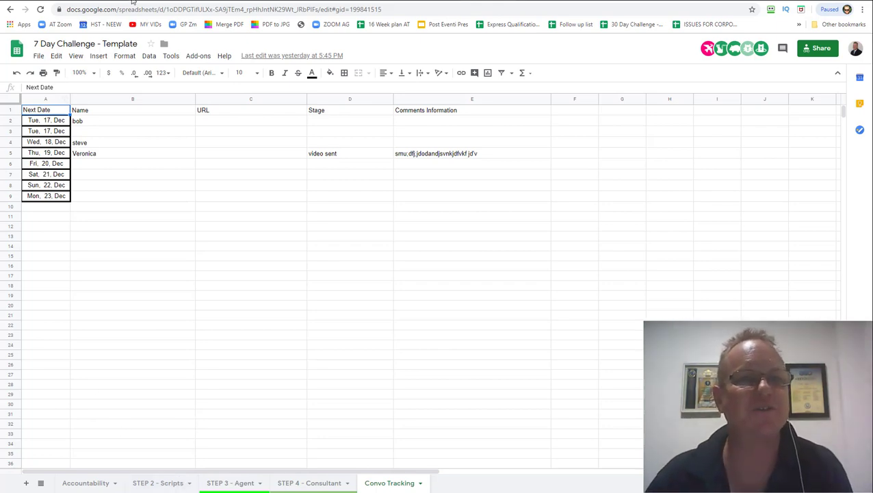
From the Facebook feed, open the post author's profile in a new tab, then view the blank script image results
click(132, 2)
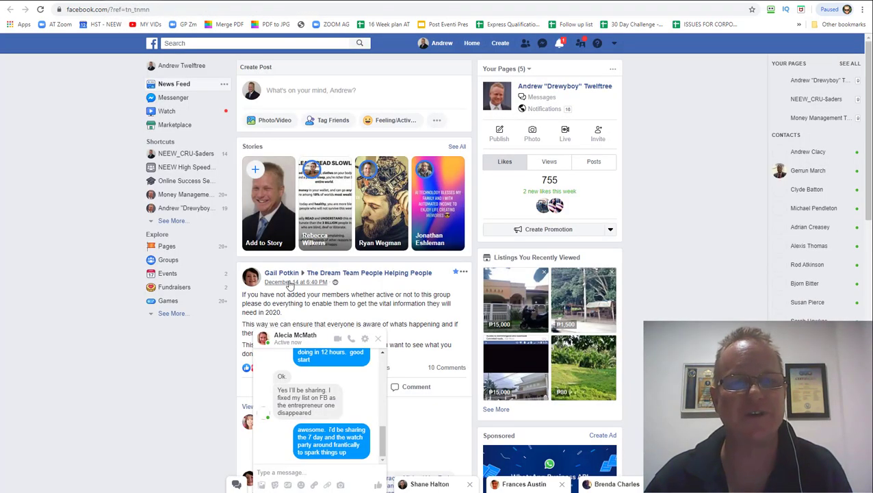
click(286, 275)
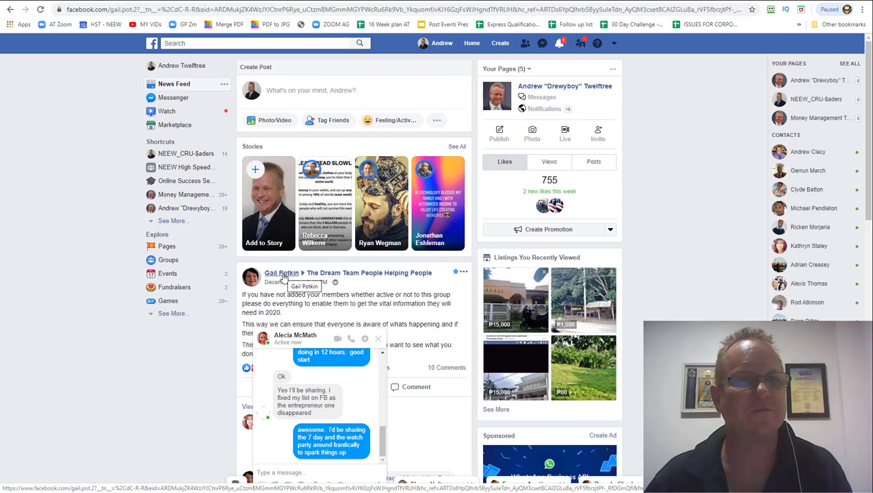
right_click(286, 275)
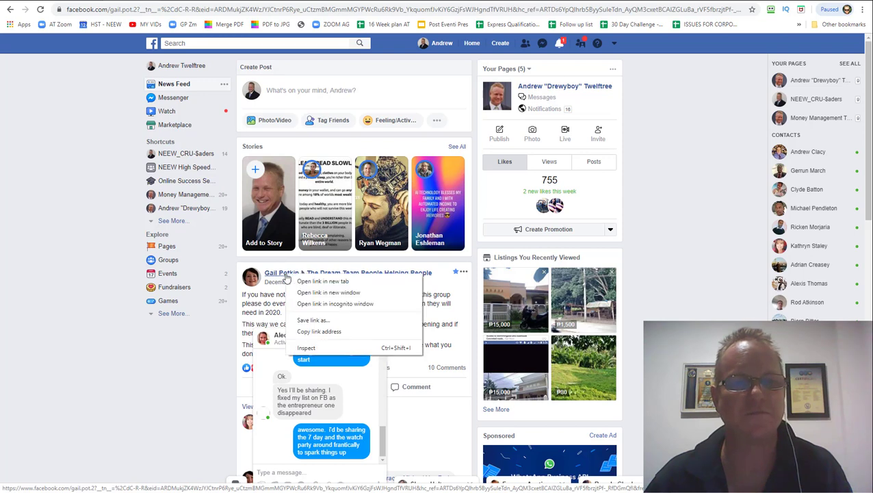
click(322, 284)
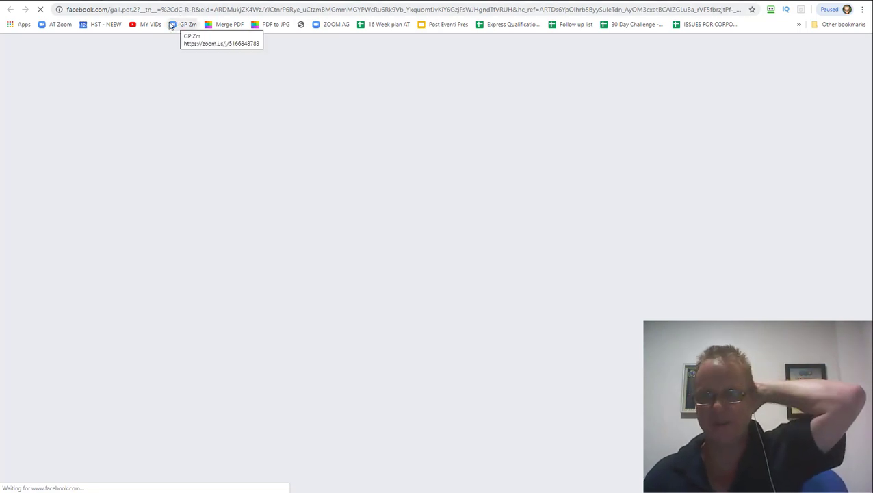
click(691, 4)
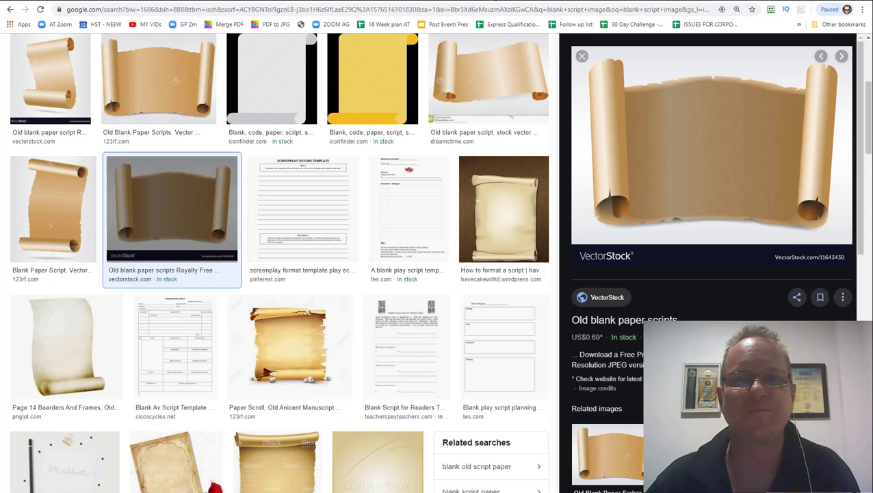
Back in the spreadsheet, overwrite cell B2's contact name with the Facebook friend's name
click(516, 8)
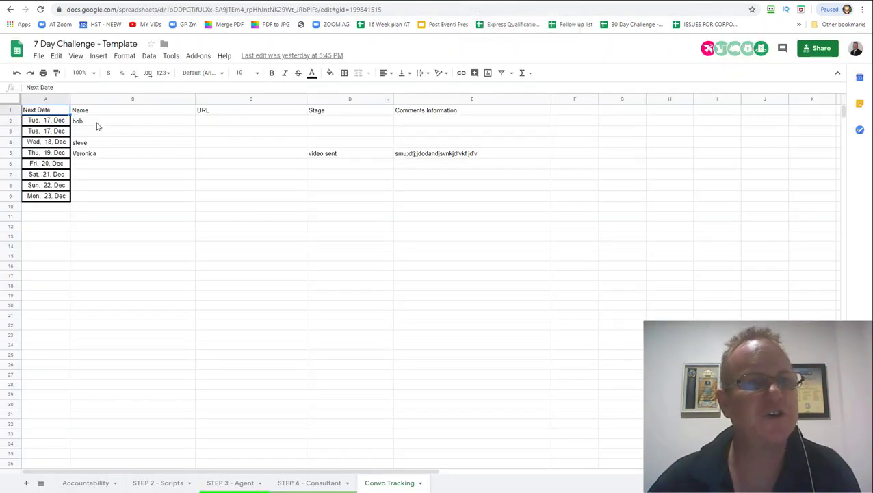
click(97, 122)
text(Gai)
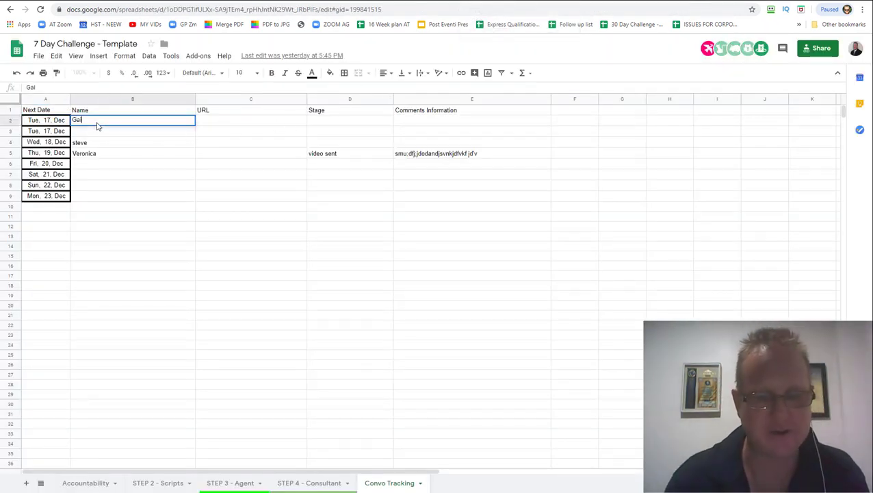
text(l Potkin)
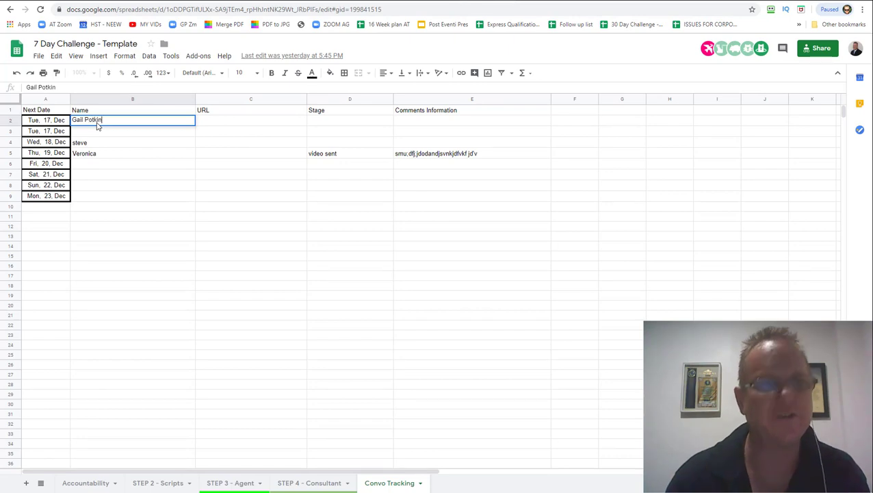
click(247, 123)
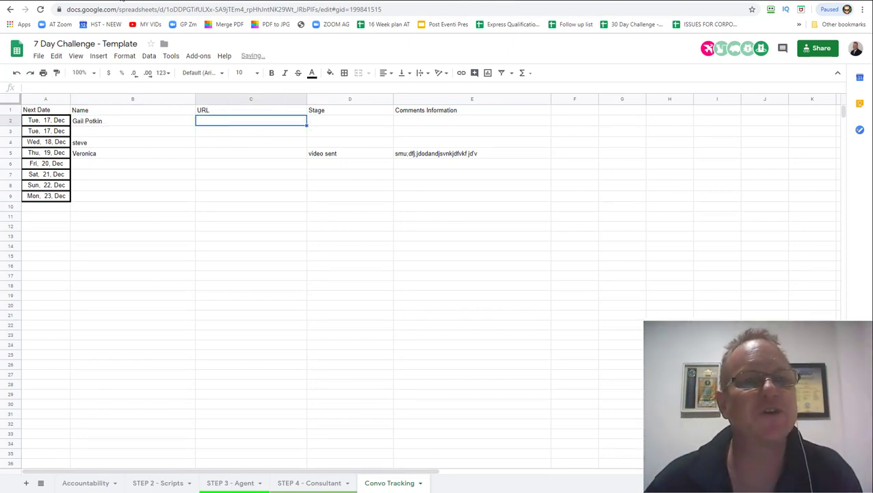
Copy the friend's Facebook profile web address and return to the spreadsheet
key(ctrl+Tab)
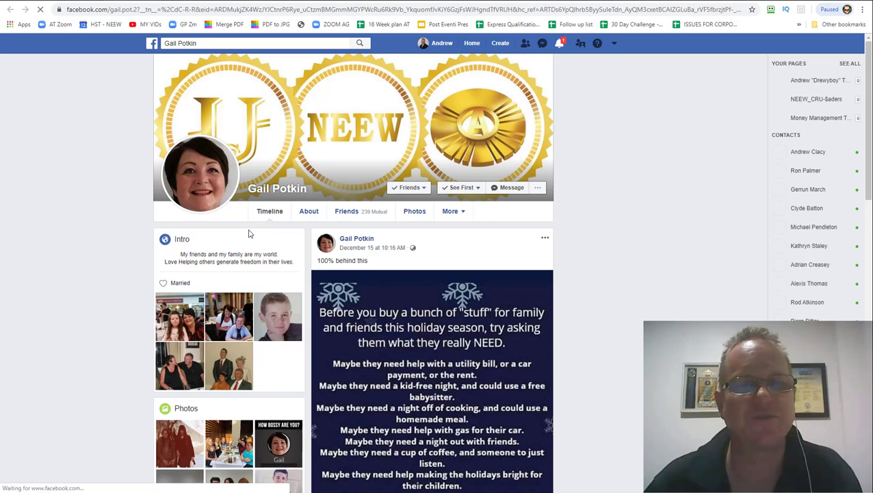
right_click(280, 190)
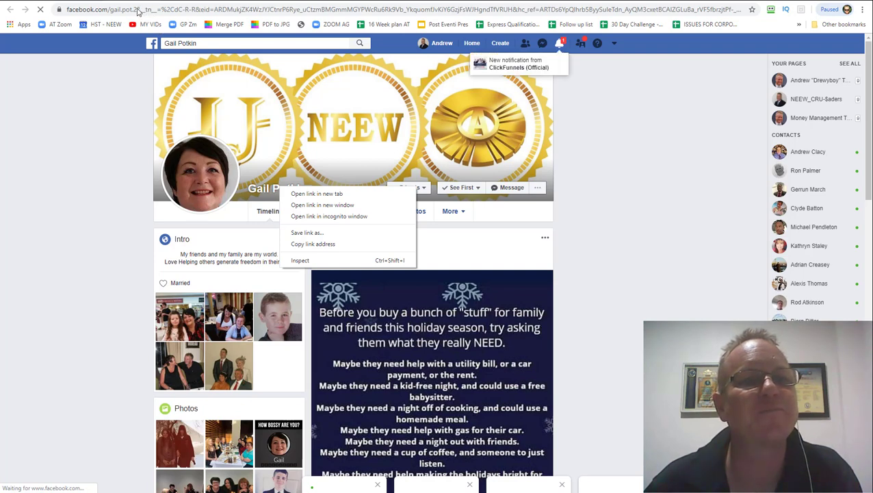
drag(140, 10, 60, 9)
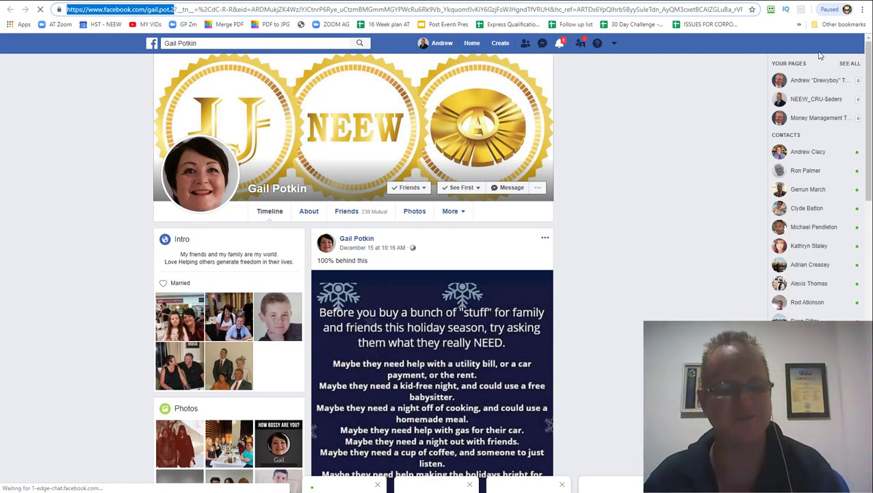
key(ctrl+Tab)
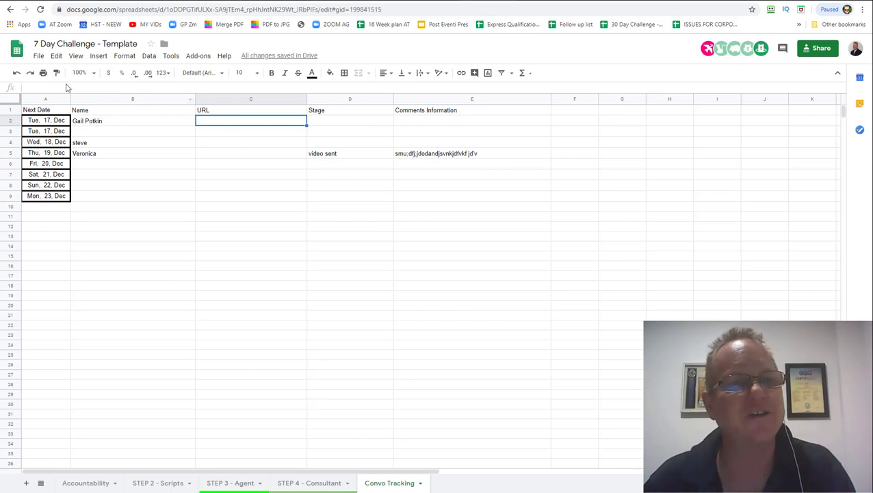
Paste the profile link into C2, enter 'video sent' as the stage in D2, and start the comment in E2
key(ctrl+v)
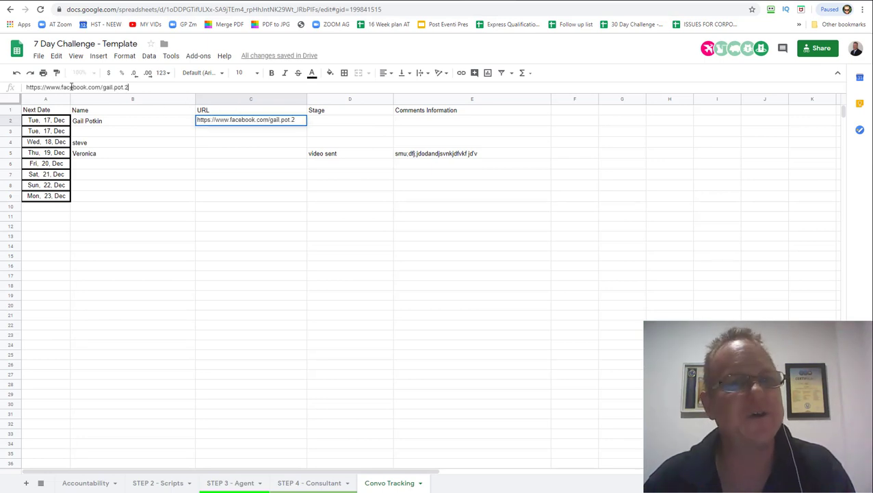
click(202, 186)
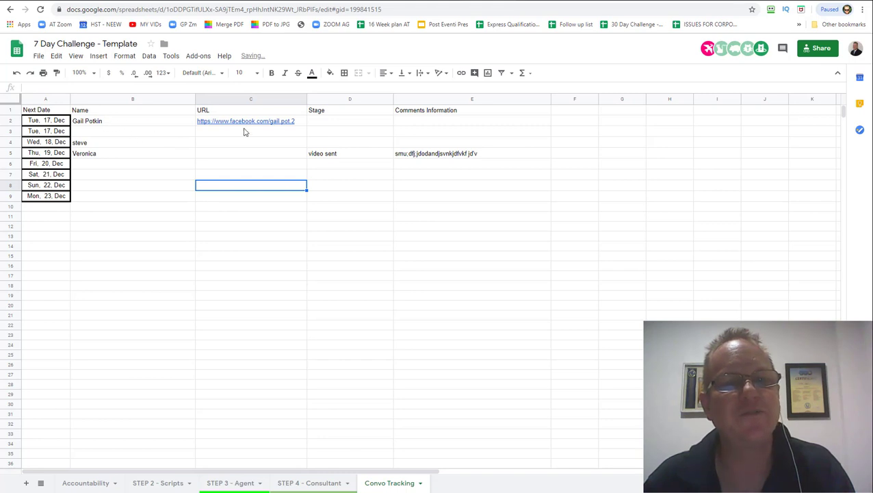
click(351, 120)
text(v)
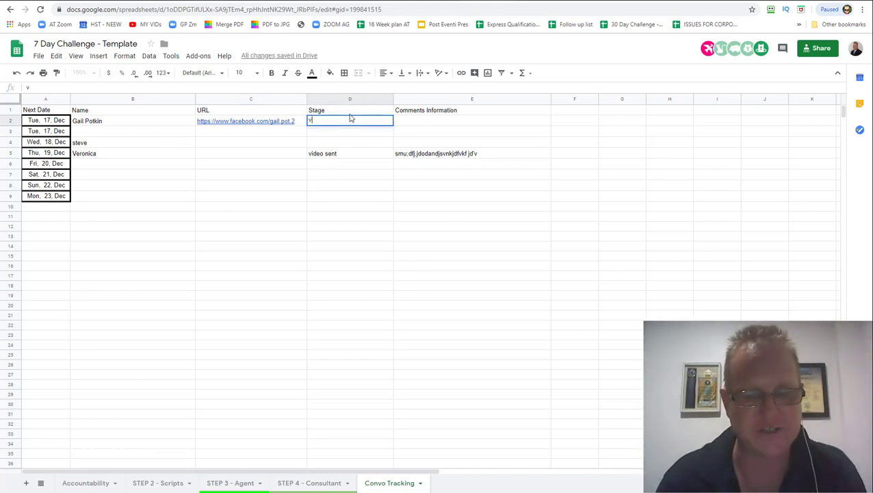
text(ideo sent)
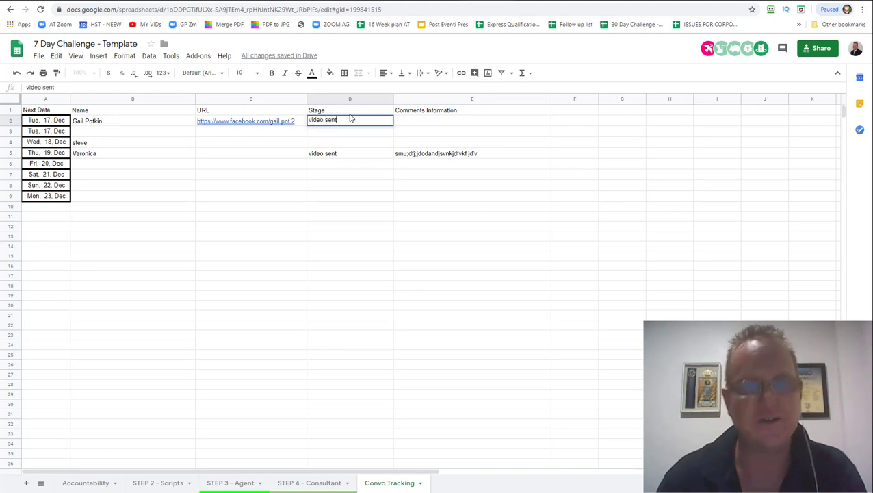
click(472, 121)
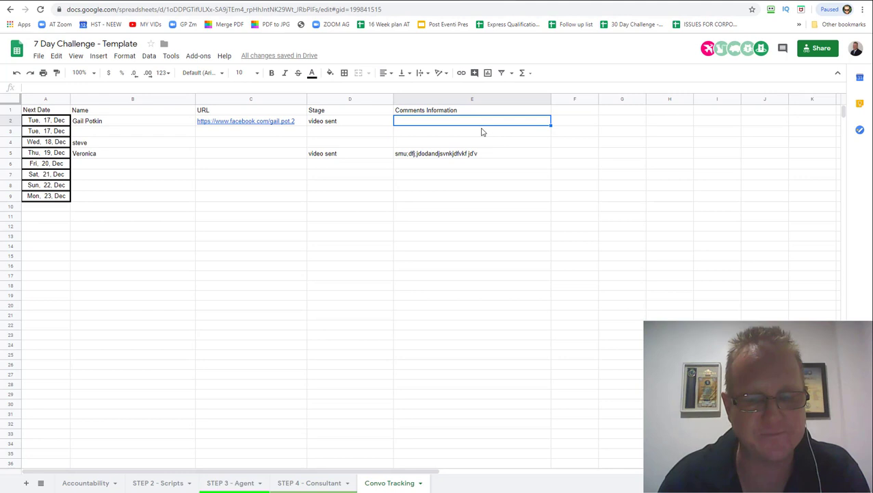
text(grandmu)
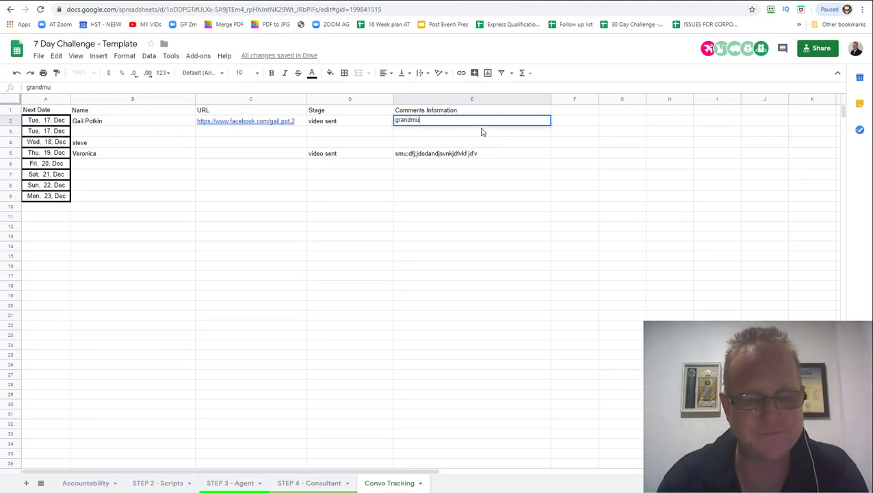
text(m lookin to save for f)
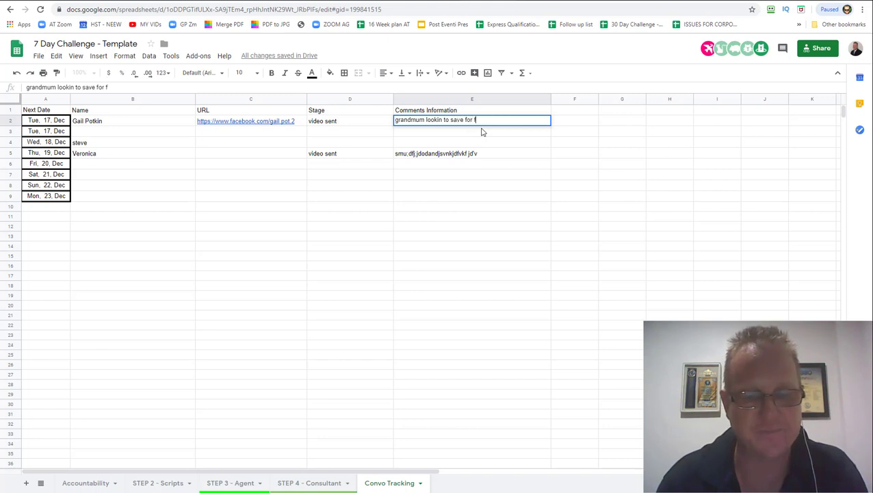
key(BackSpace)
text(retiremen)
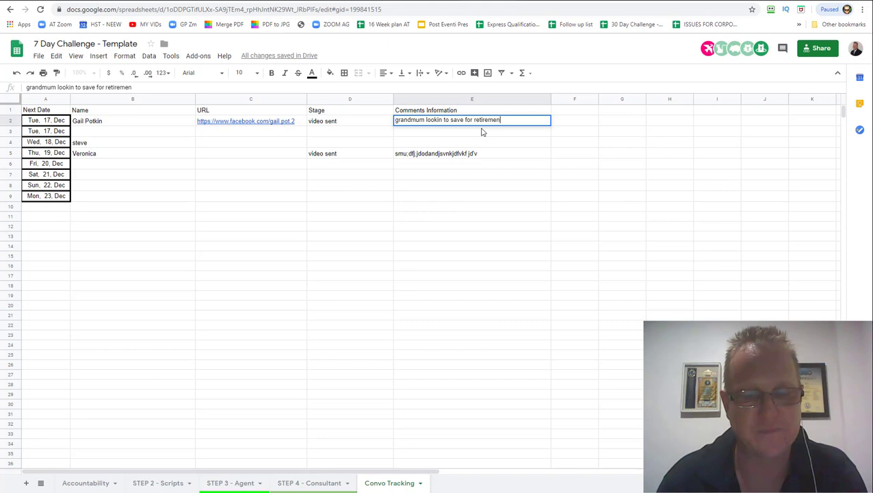
text(t)
Commit the retirement-saving comment in E2 and open the contact's Facebook link from C2
key(Return)
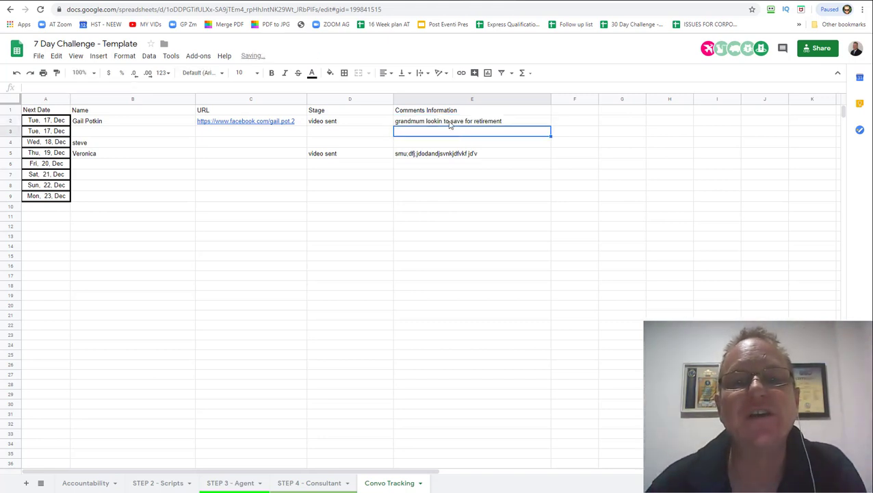
click(449, 122)
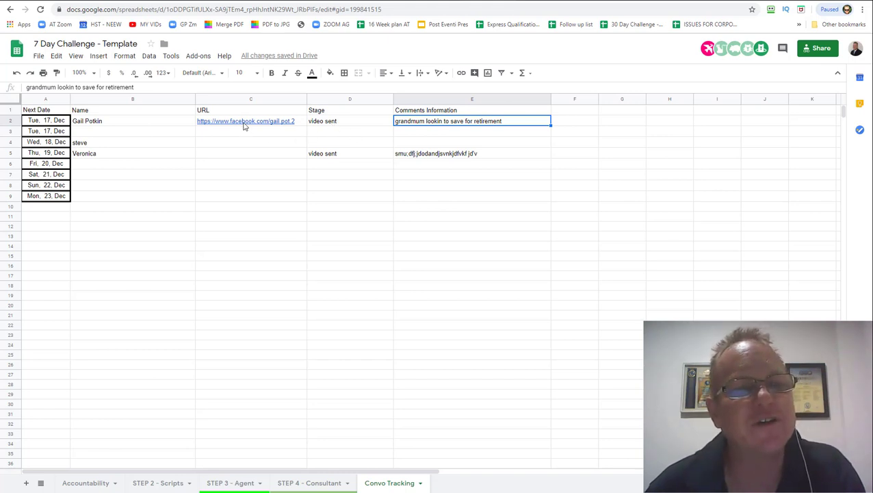
click(258, 174)
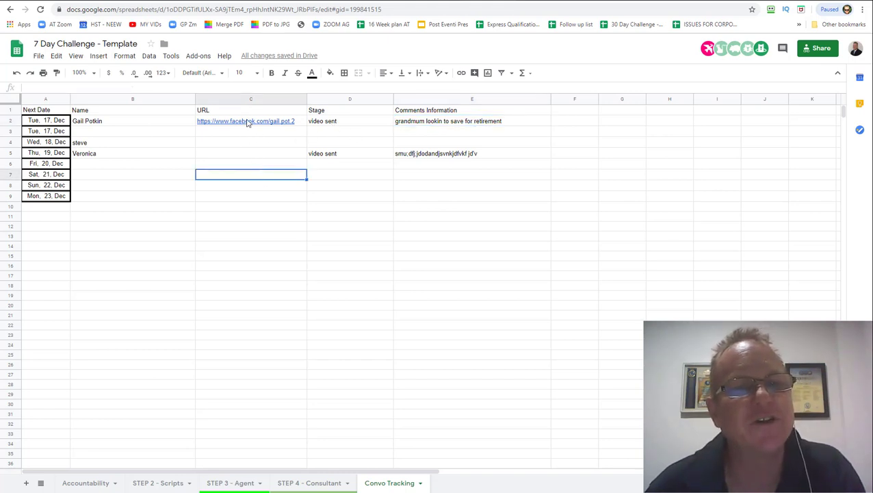
mouse_move(245, 121)
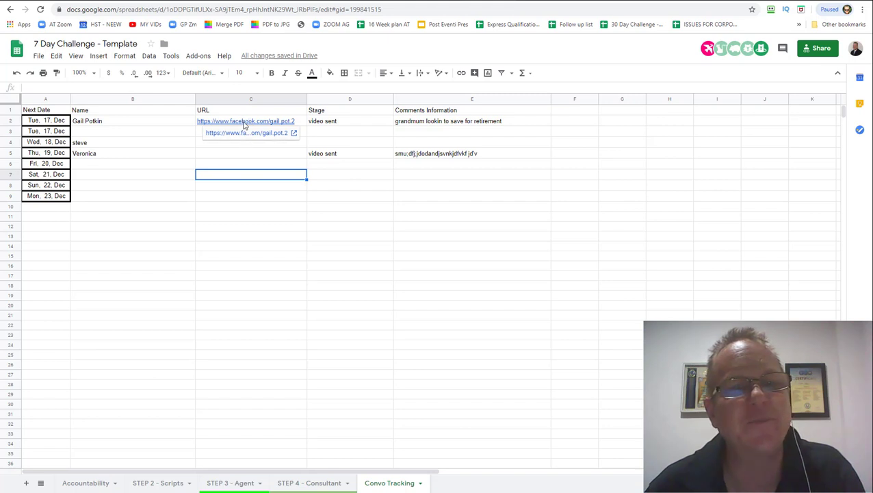
click(245, 133)
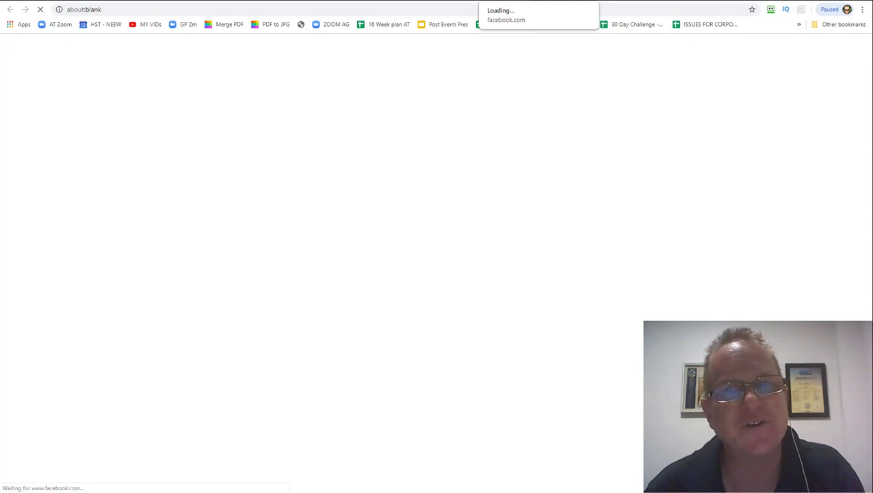
Leave the loading Facebook tab and return to the spreadsheet
click(504, 9)
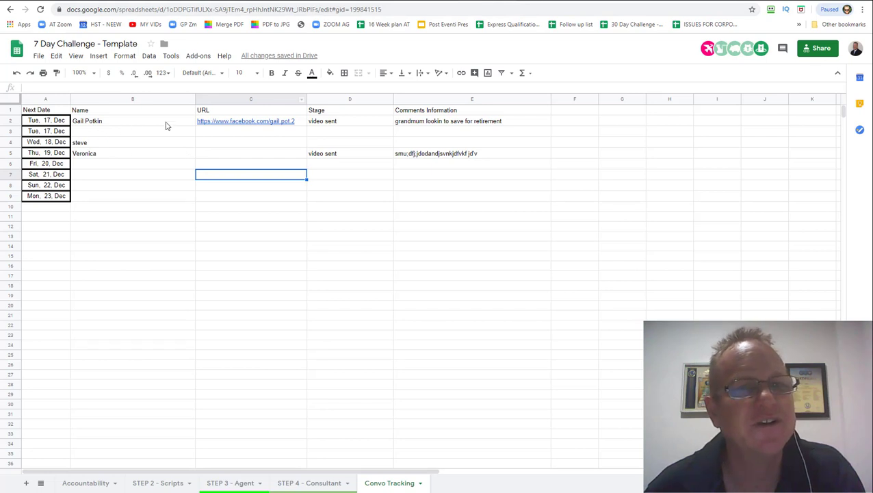
Enter placeholder text as row 4's URL and set Steve's stage in D4 to 'Building Raport'
click(95, 141)
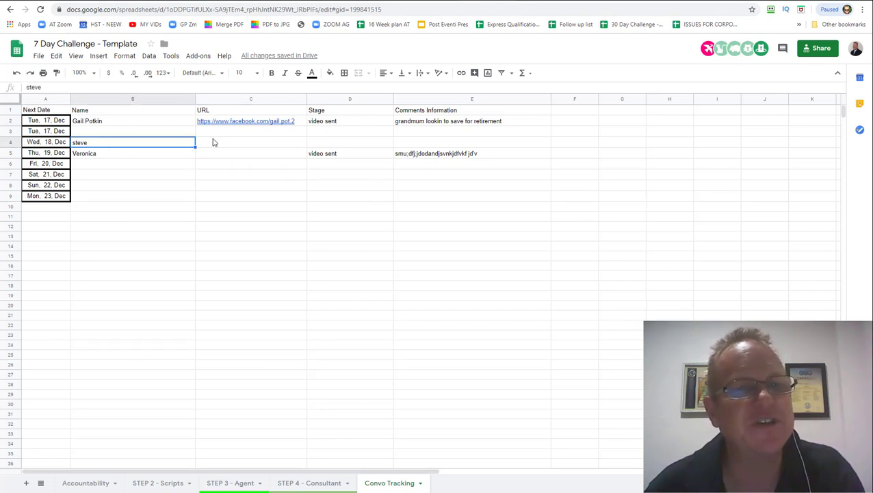
click(223, 143)
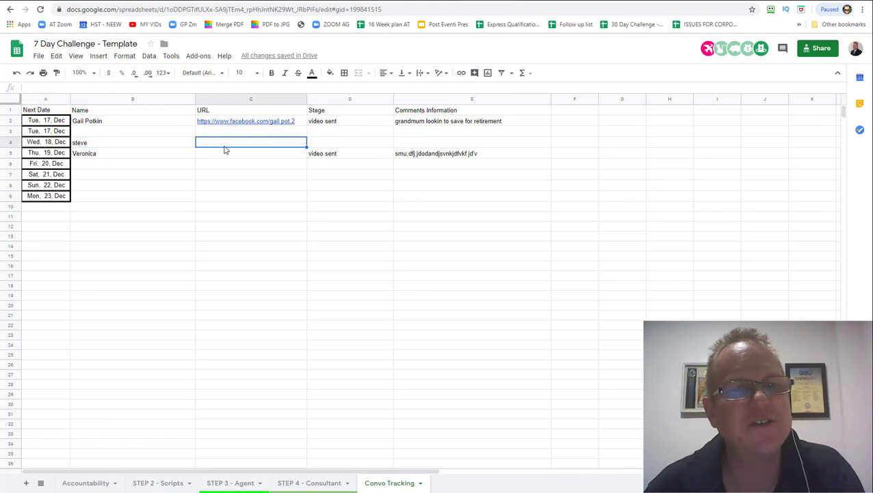
text(sgjh;sldfhgsfdjngsd)
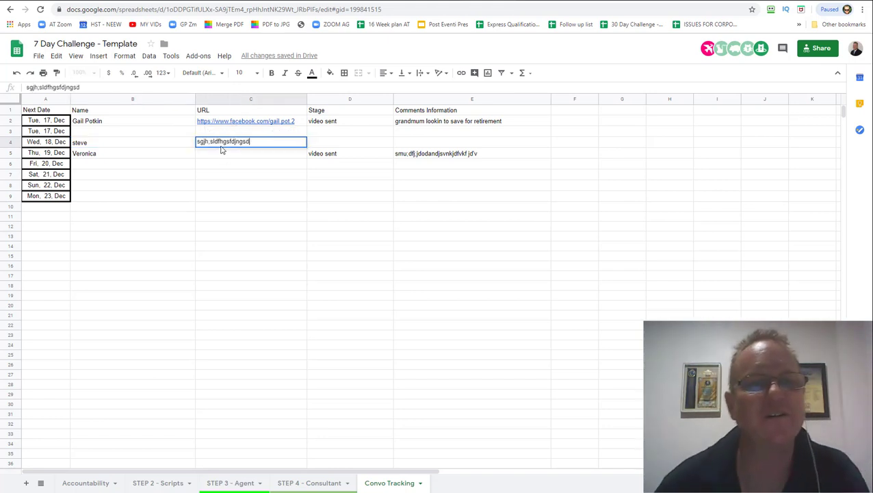
click(235, 164)
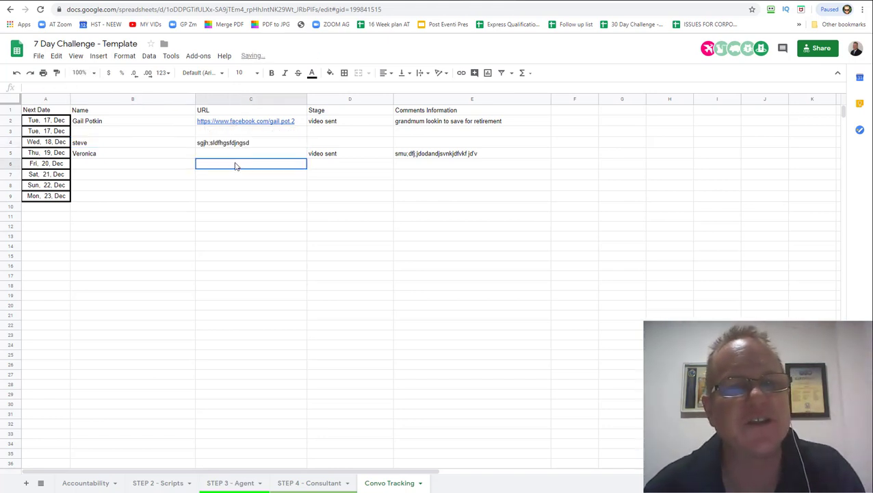
click(336, 143)
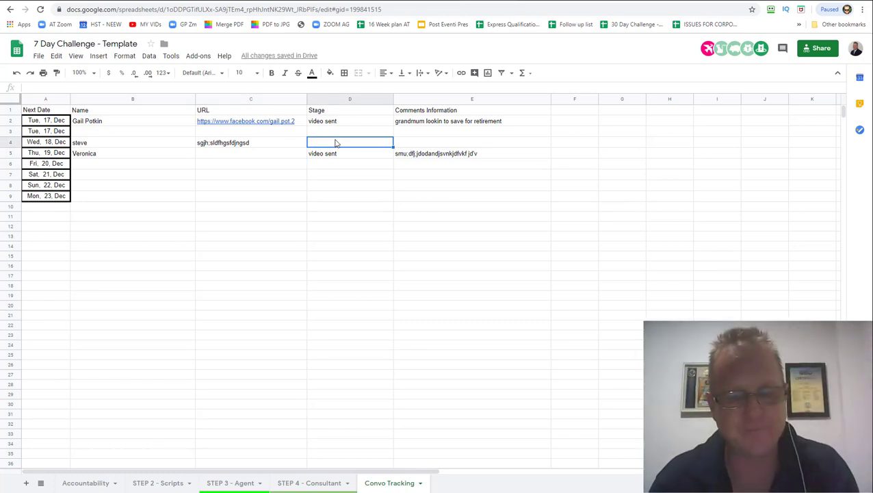
text(Bu)
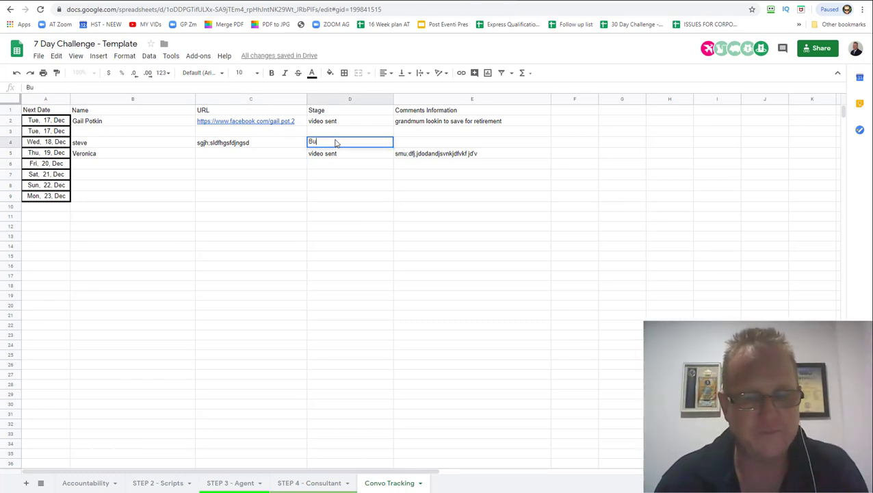
text(ilding R)
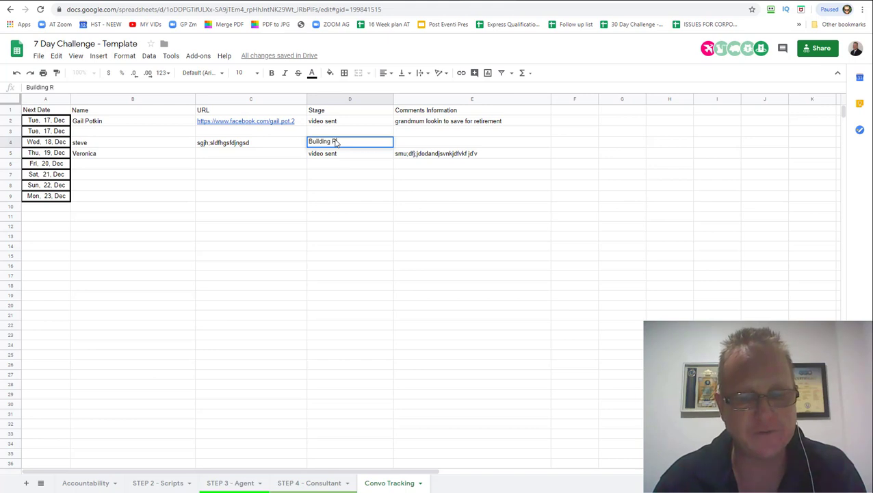
text(aport)
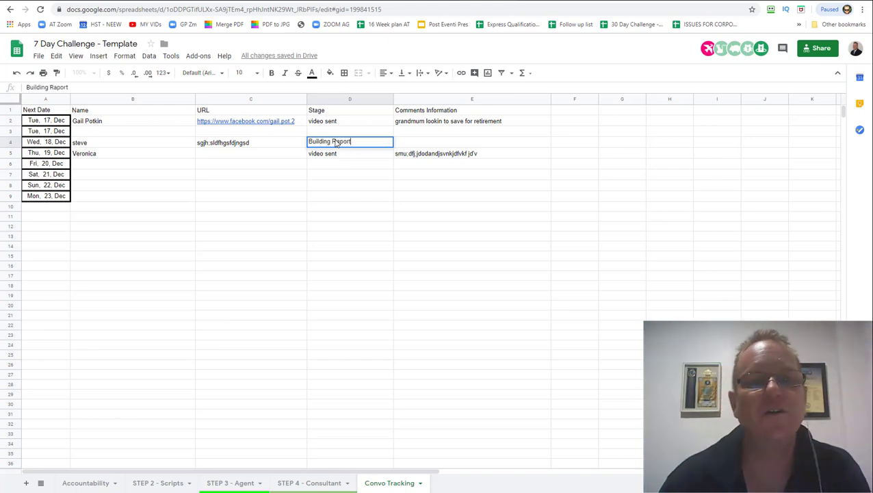
drag(350, 195, 349, 206)
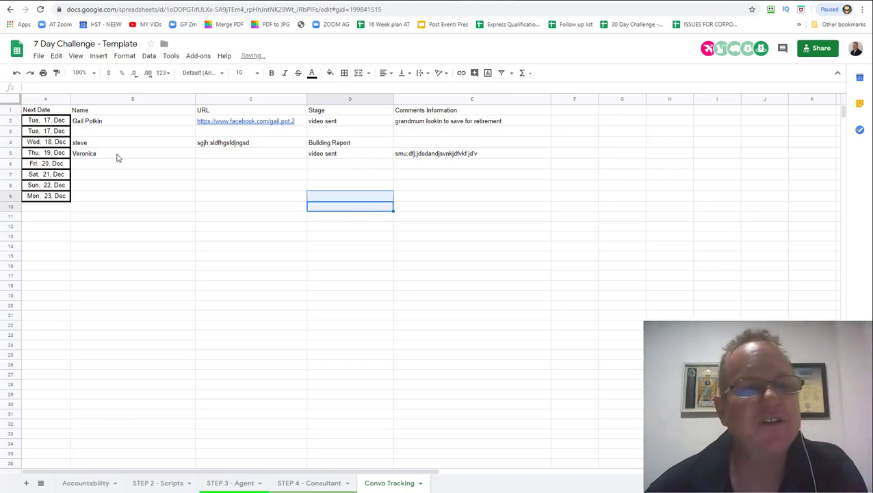
click(346, 143)
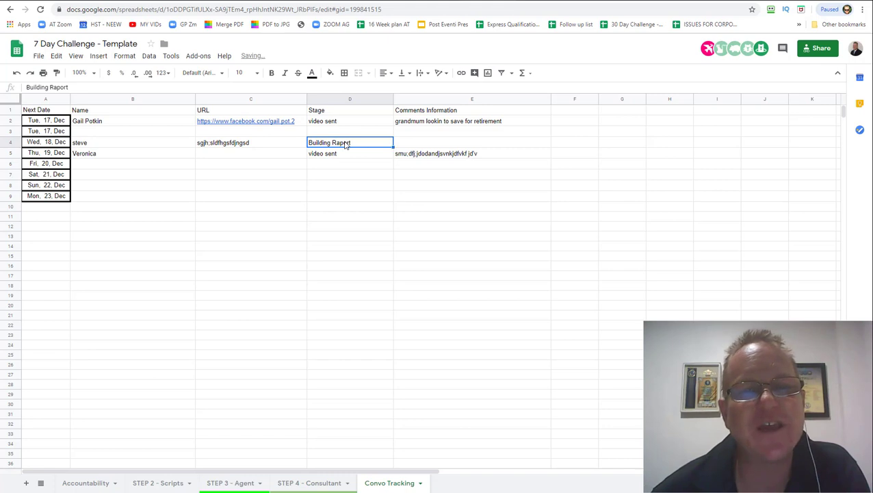
Begin the comment 'single da 2 kids BG' in cell E4
click(437, 144)
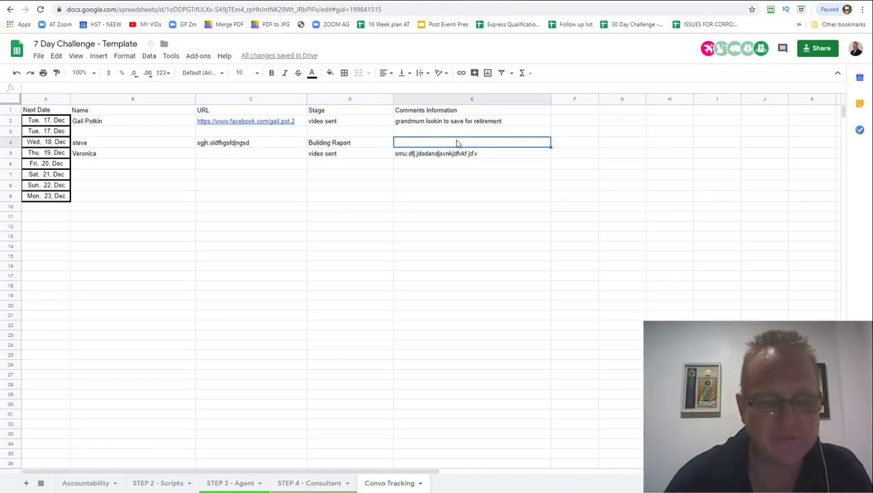
text(single da)
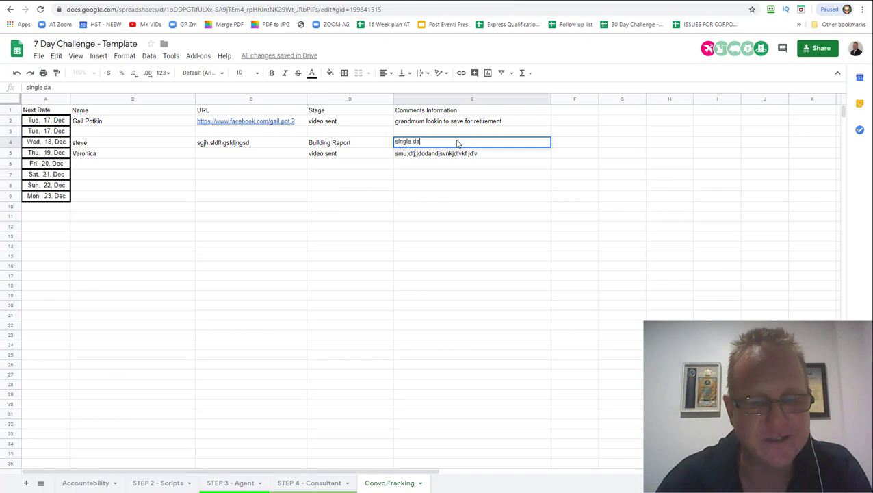
text( 2 kids)
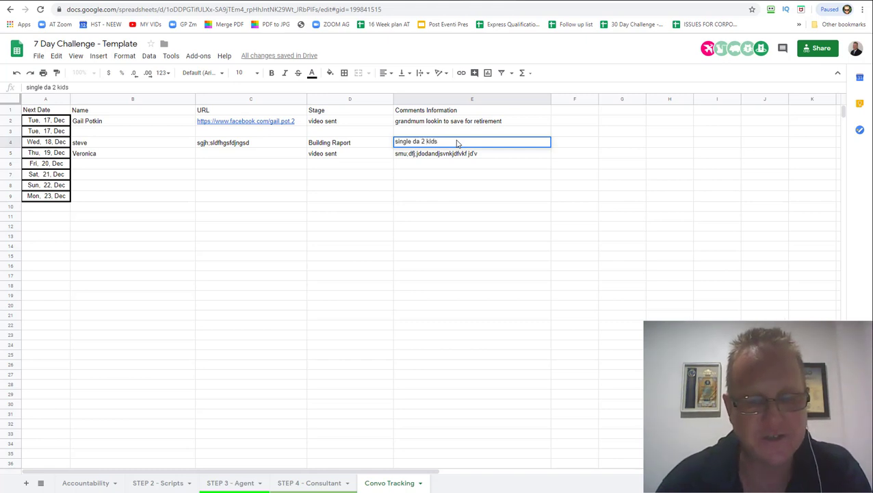
text( BG )
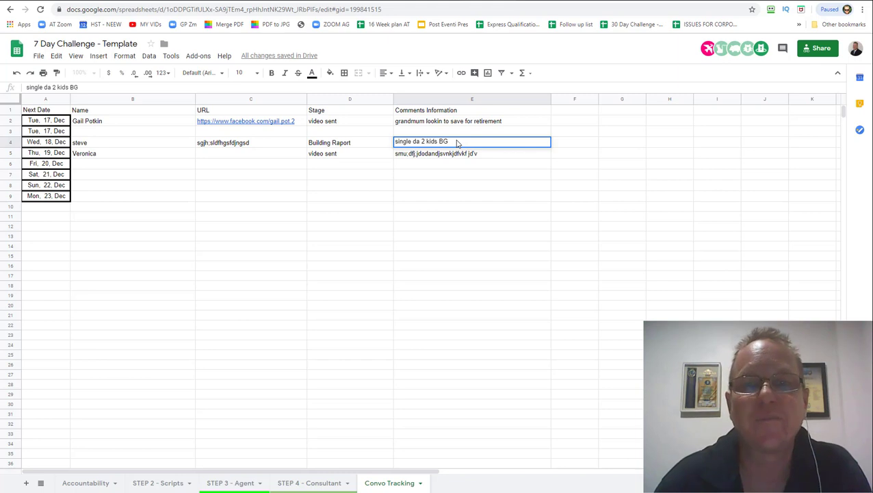
text(ngiasjg'lsdfg'na)
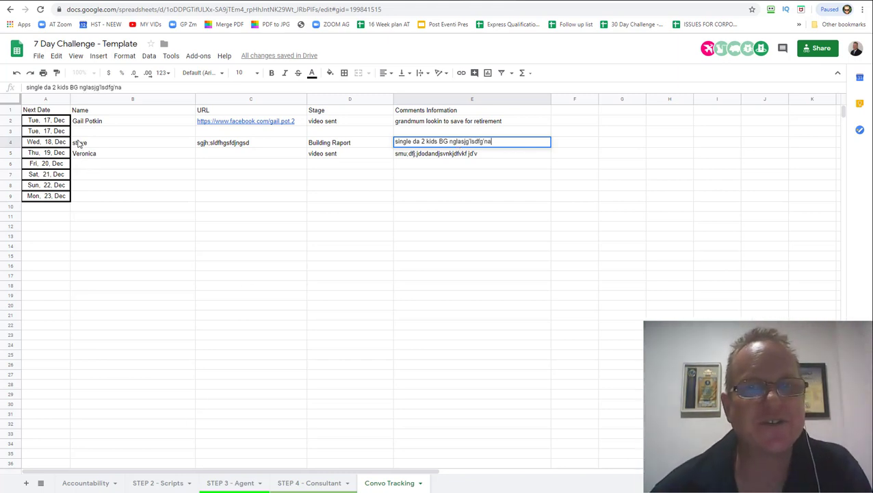
Open the Follow up list bookmark in a new tab and commit the row 4 comment
right_click(569, 30)
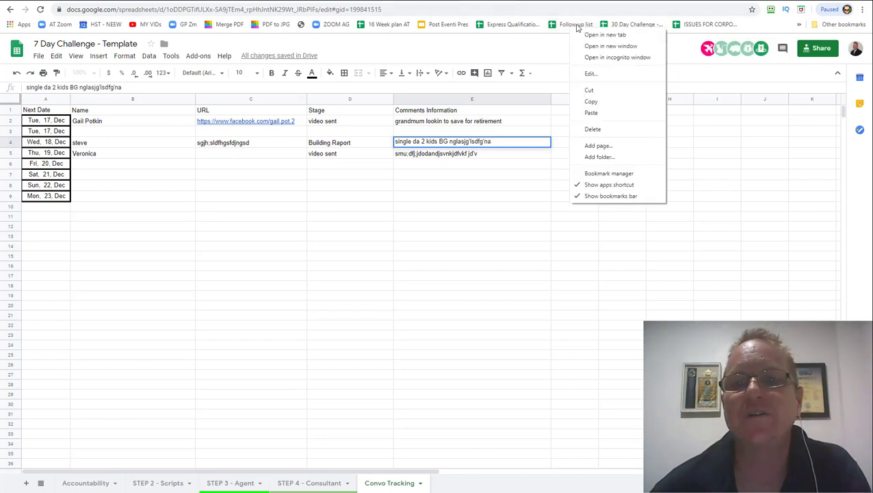
click(615, 38)
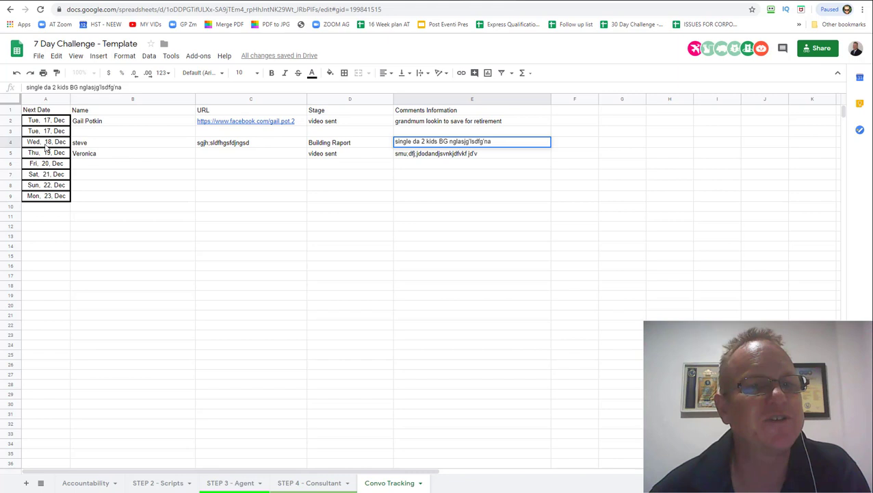
click(45, 142)
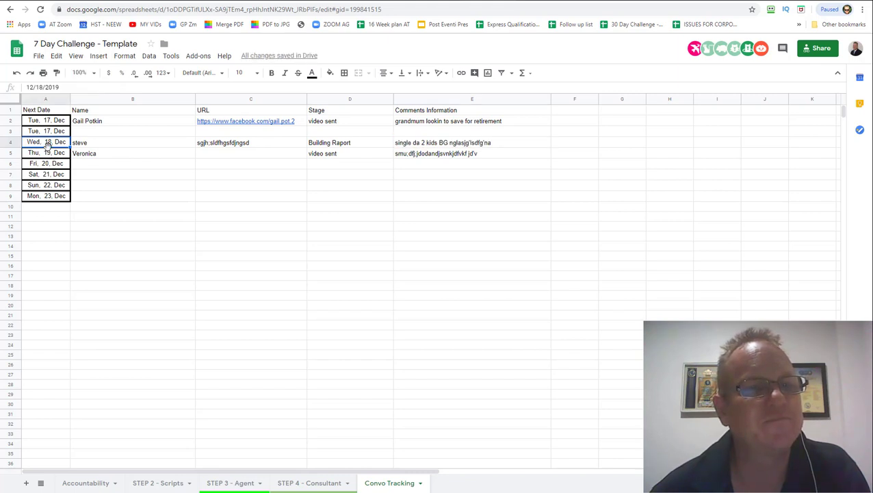
click(41, 88)
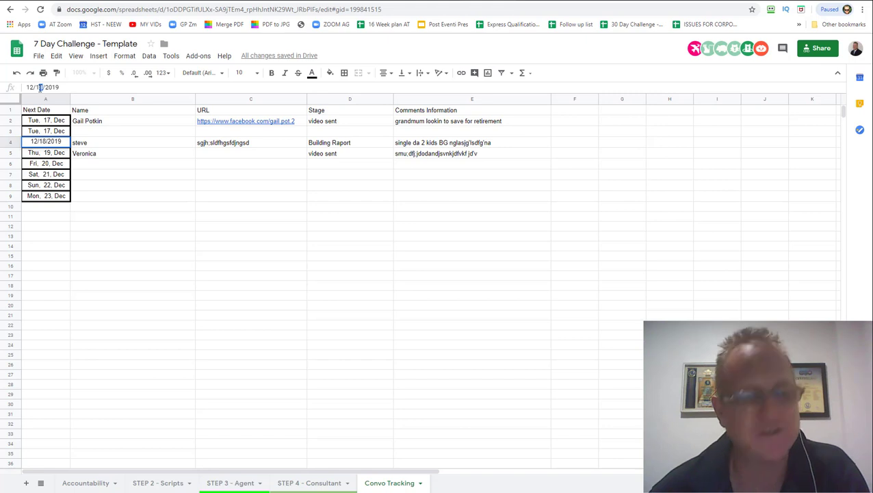
key(Delete)
text(9)
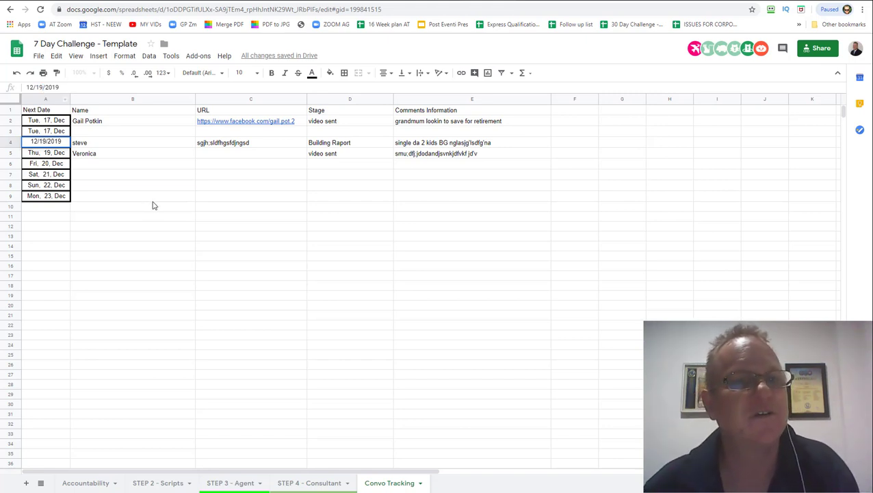
click(133, 206)
click(46, 120)
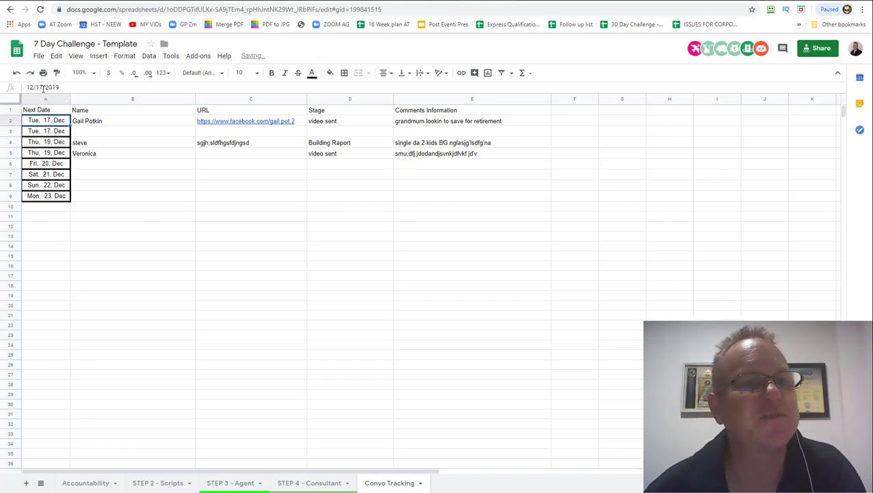
click(40, 86)
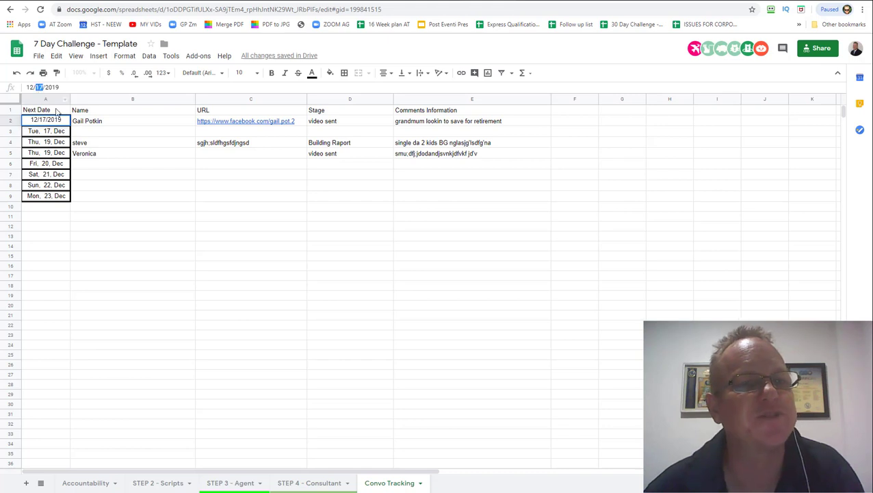
text(20)
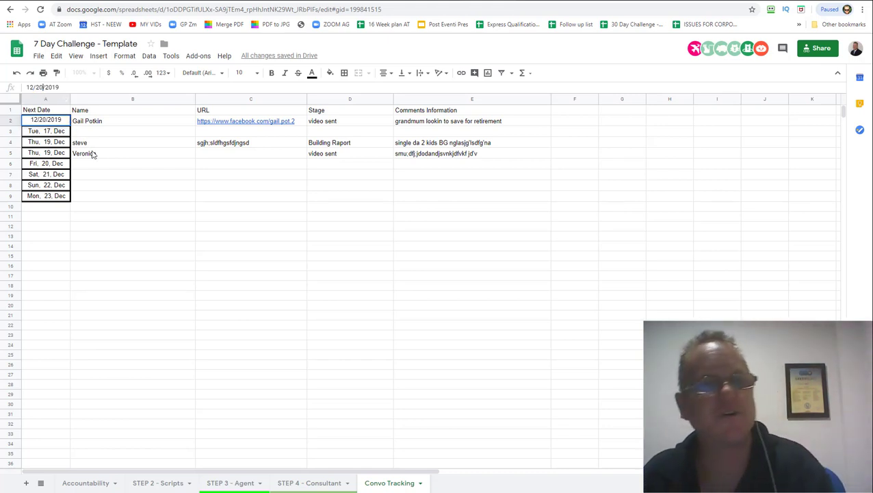
click(133, 195)
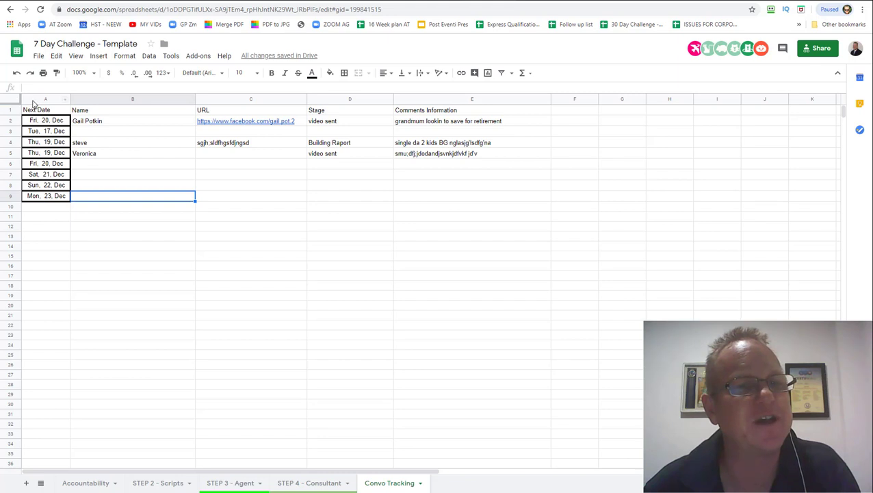
Sort the whole tracker by Next Date A→Z with 'Data has header row' ticked
click(10, 100)
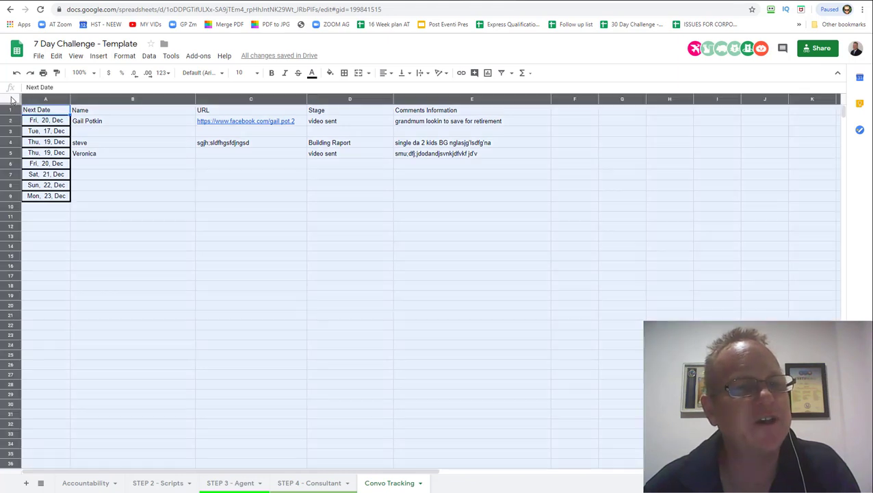
click(148, 56)
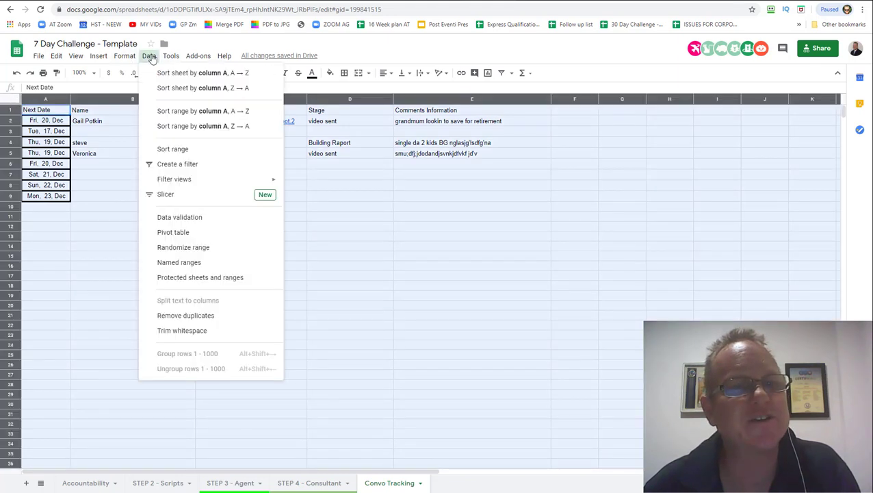
click(182, 149)
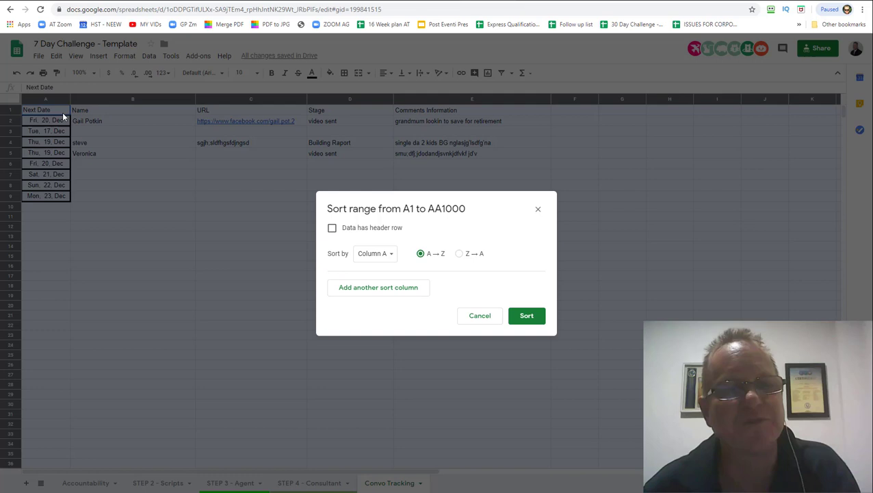
click(334, 229)
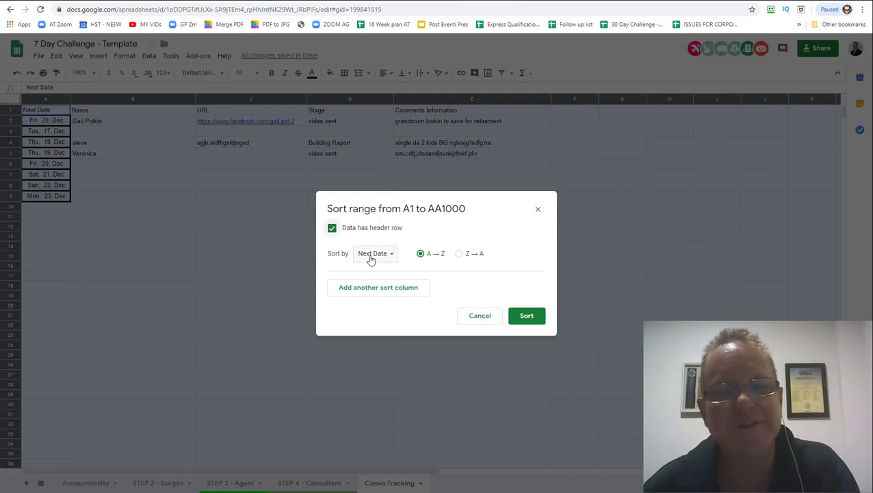
click(533, 319)
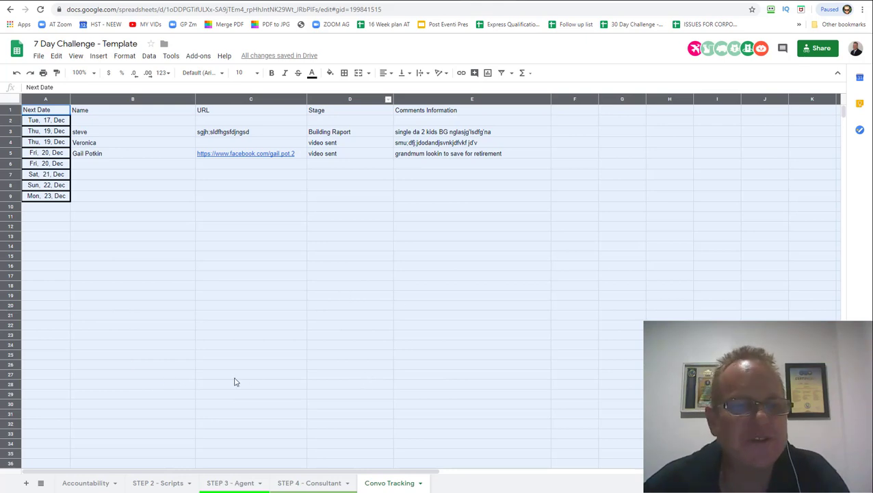
Show the first Follow UP question in A52 on the STEP 2 - Scripts sheet
click(171, 484)
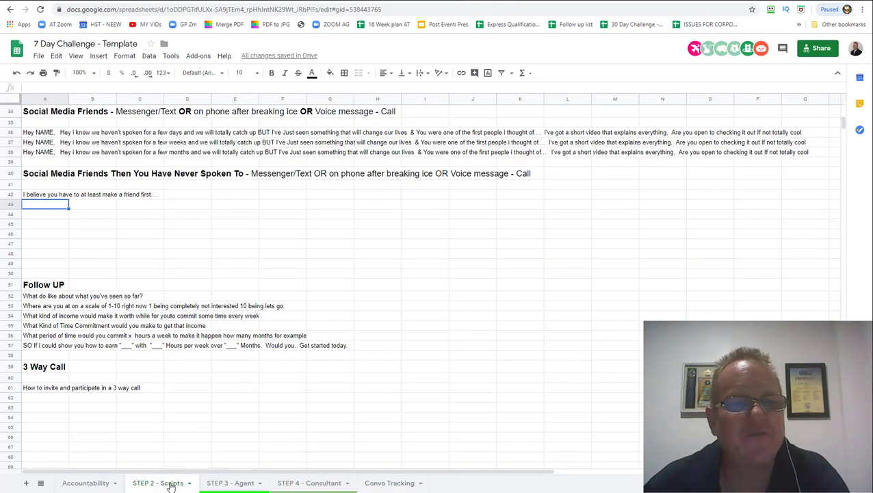
click(40, 297)
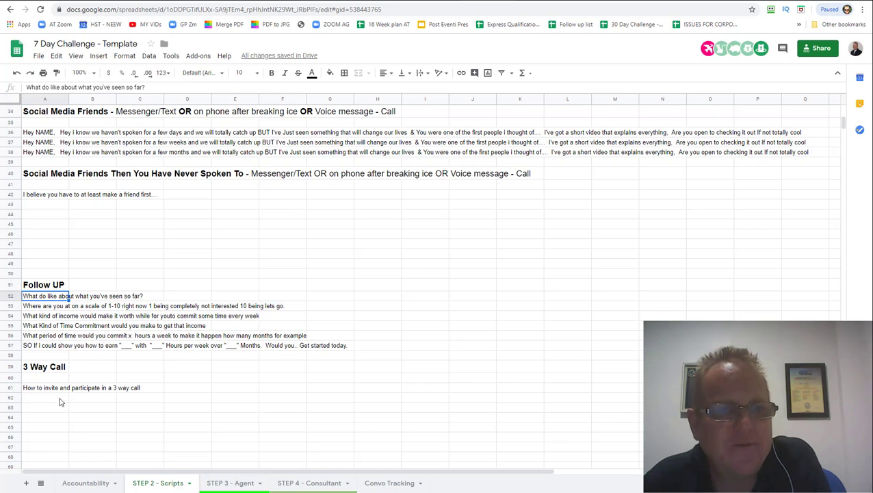
Show the Accountability sheet's target-activities grid for the 7 Day Challenge
click(86, 483)
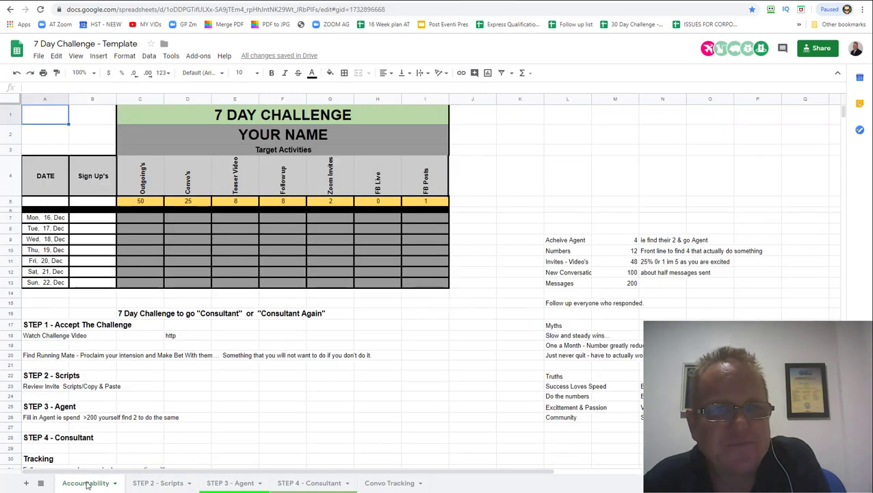
scroll(617, 255, down, 1)
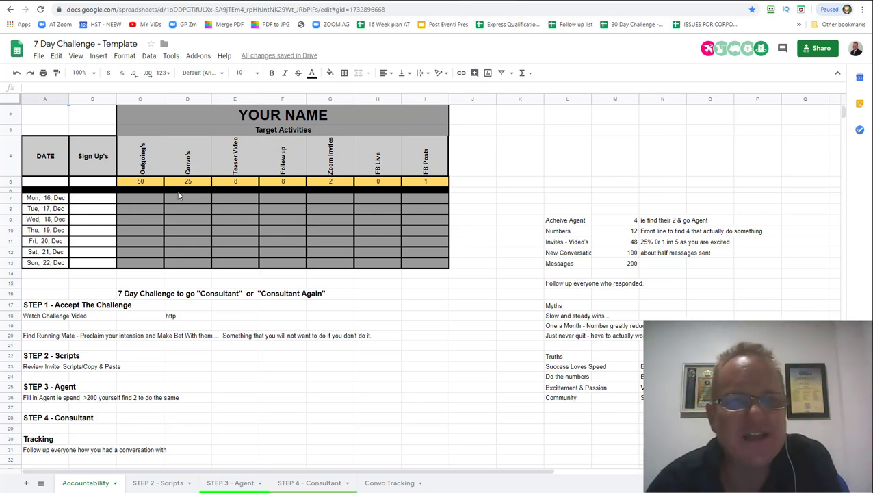
click(235, 182)
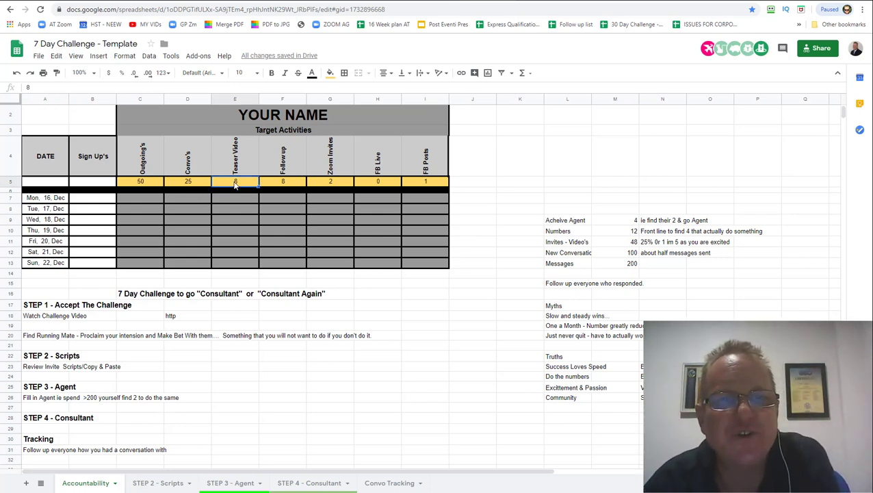
click(285, 182)
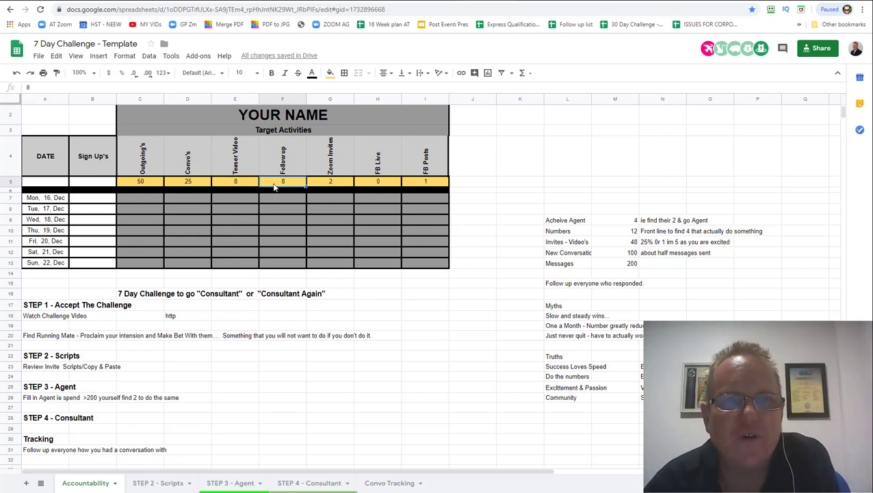
click(235, 182)
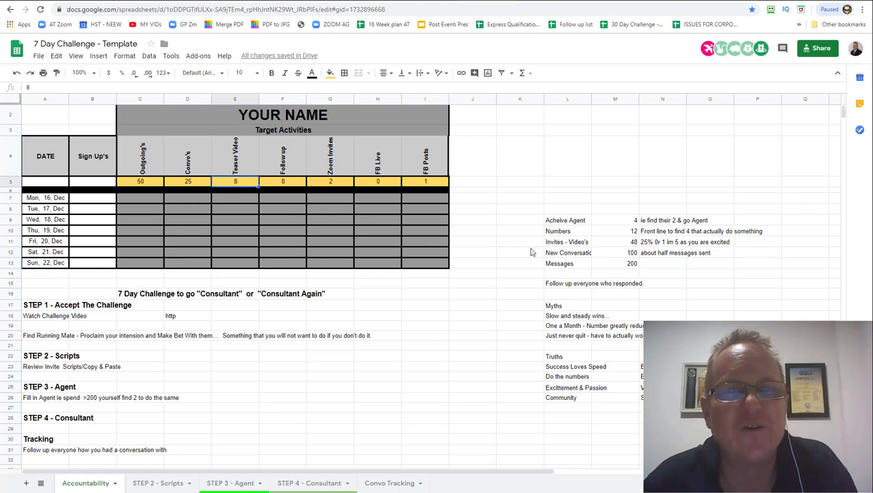
click(282, 182)
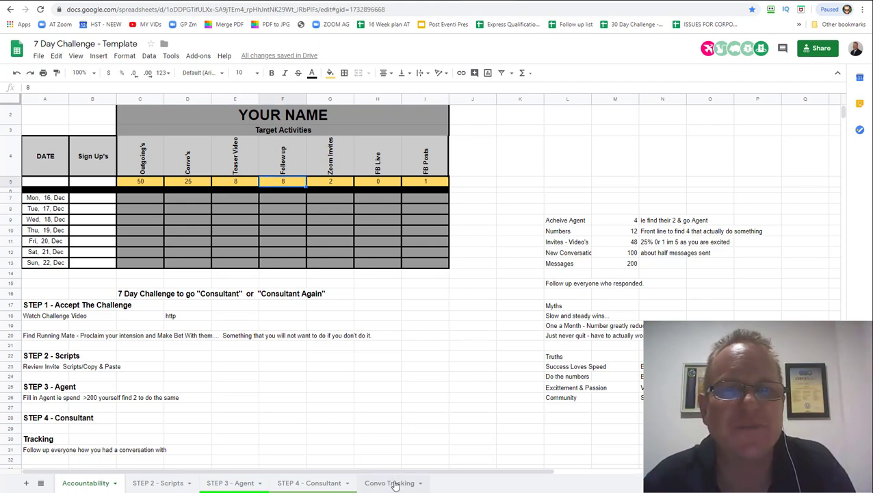